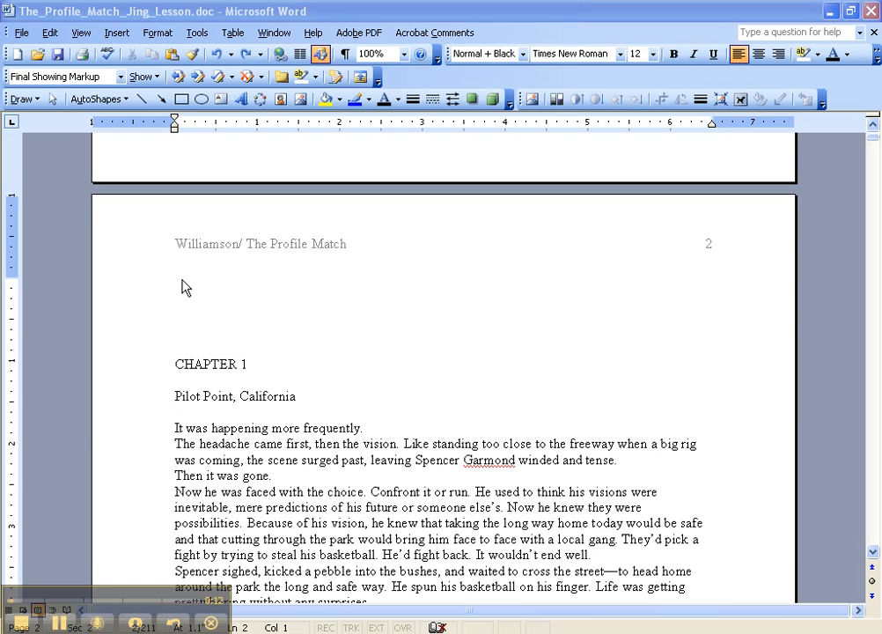
Select all text from the start of the Chapter 1 page to the document's end and set its paragraph alignment to Left.
click(223, 323)
scroll(217, 344, up, 4)
scroll(218, 343, up, 8)
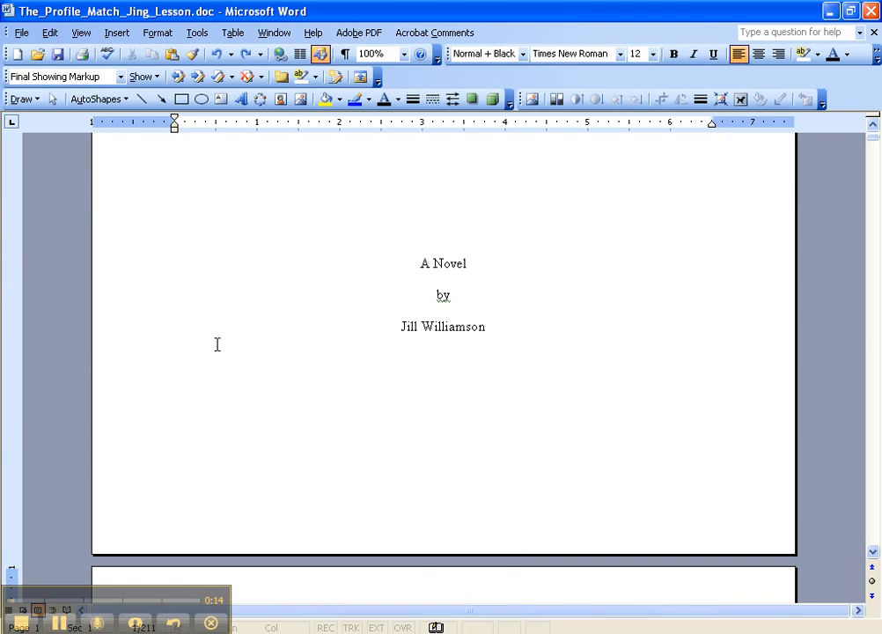
scroll(217, 344, down, 11)
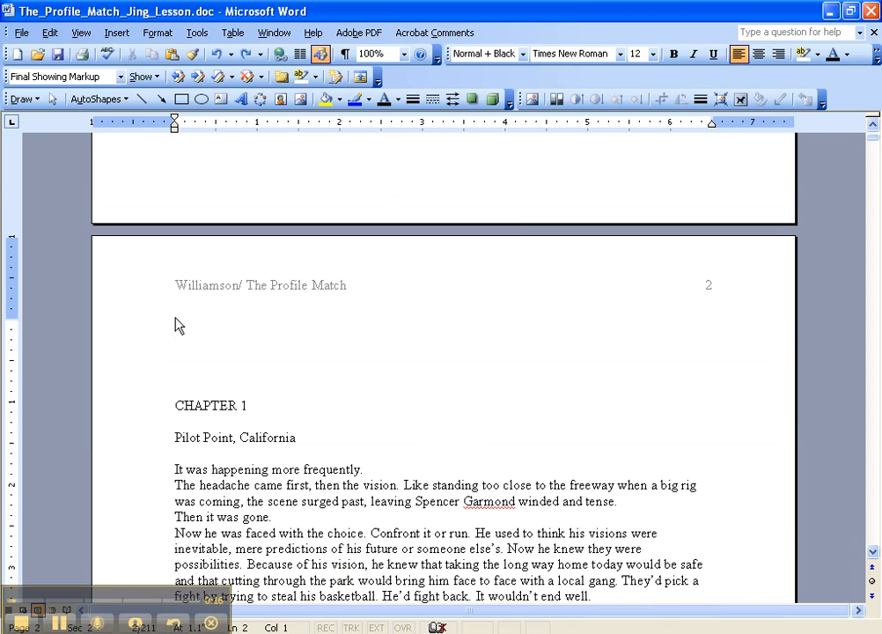
click(172, 325)
key(ctrl+shift+End)
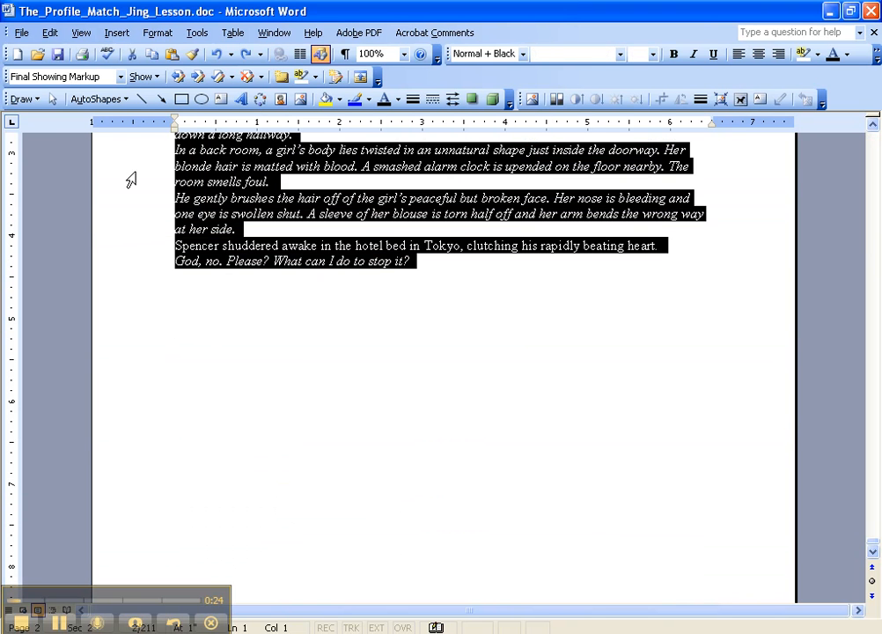
click(158, 35)
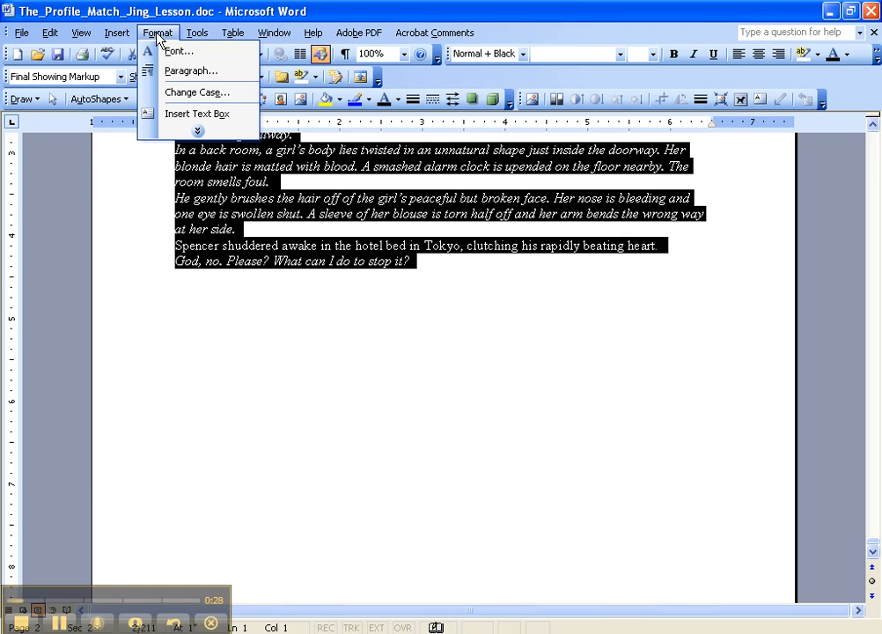
click(175, 70)
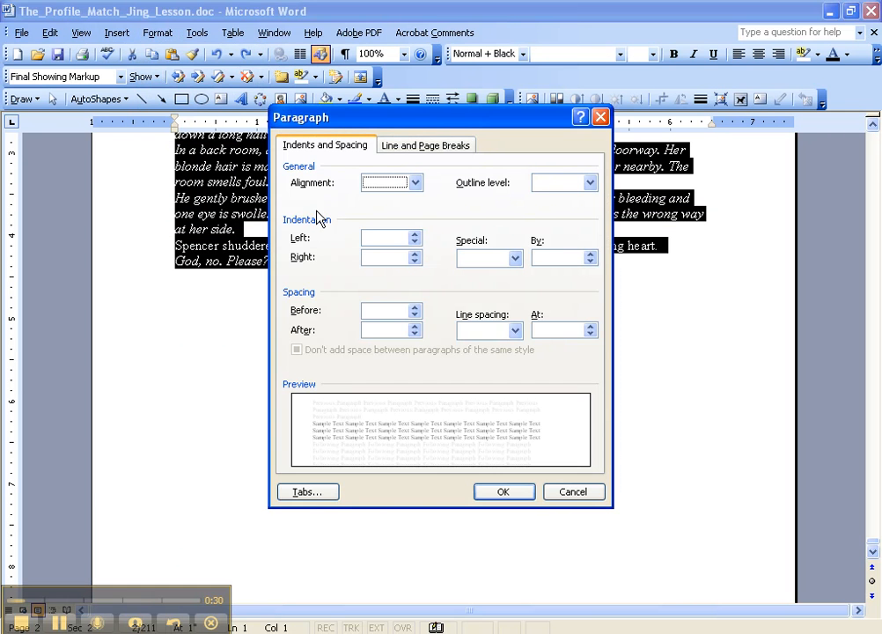
click(414, 183)
click(403, 201)
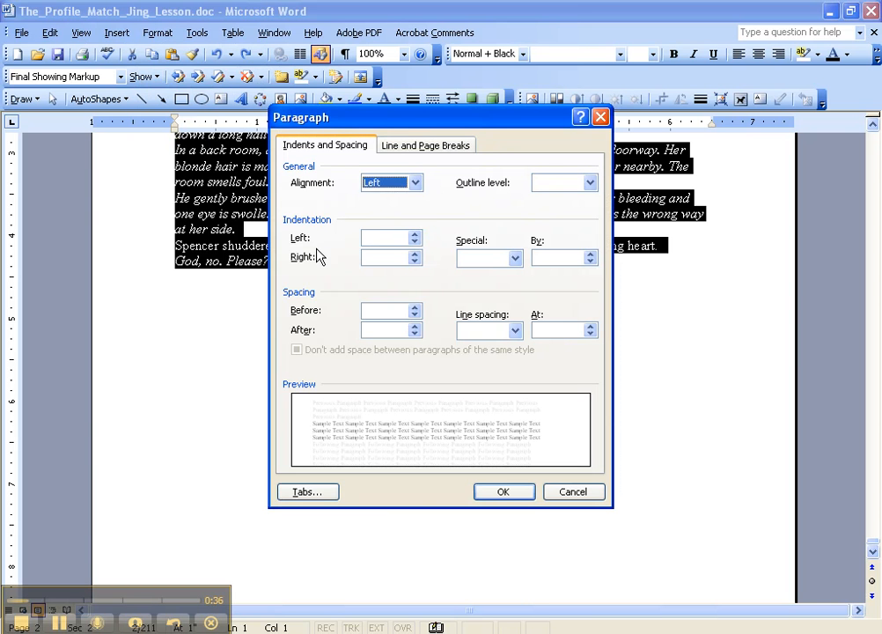
Give the selected paragraphs a special first line indent of 0.5".
click(516, 259)
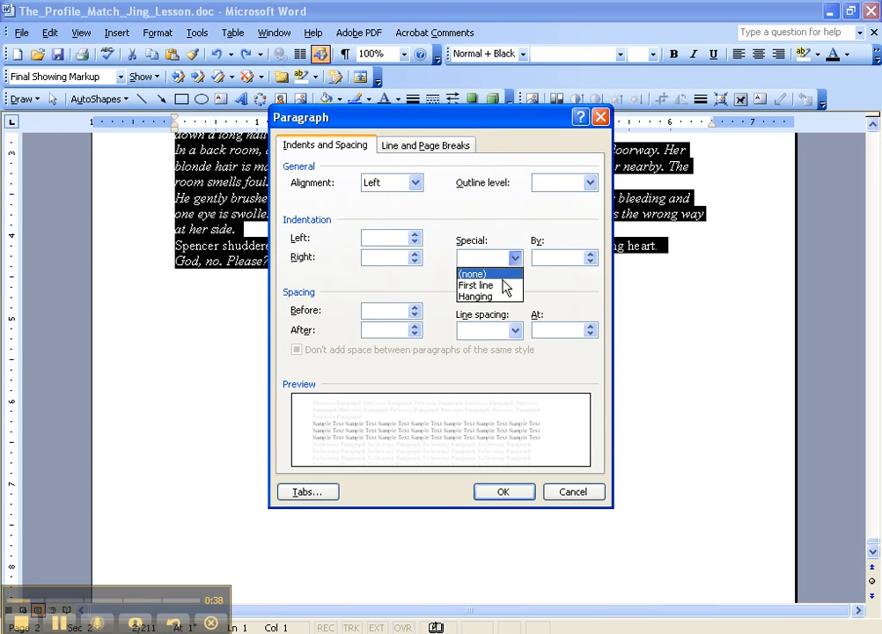
click(507, 286)
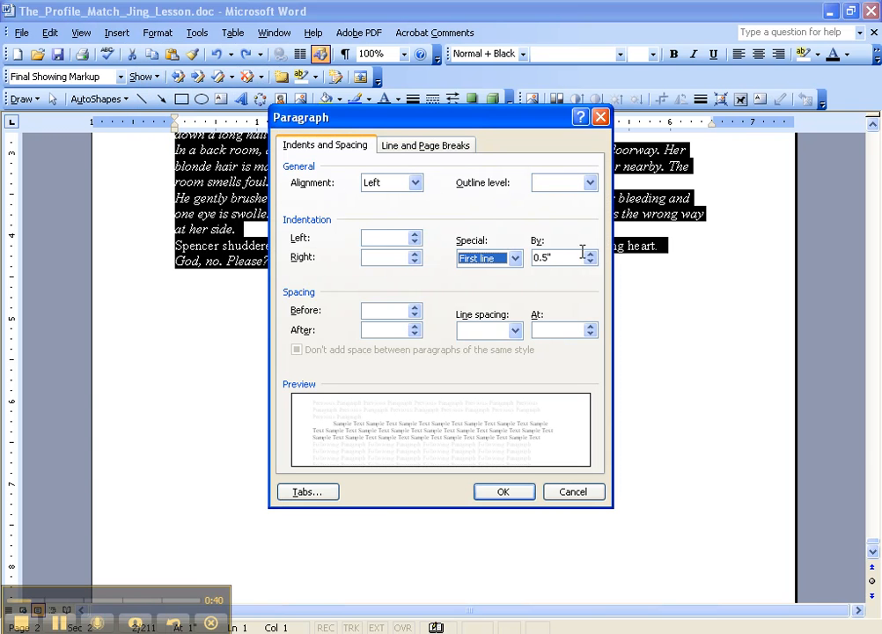
click(590, 254)
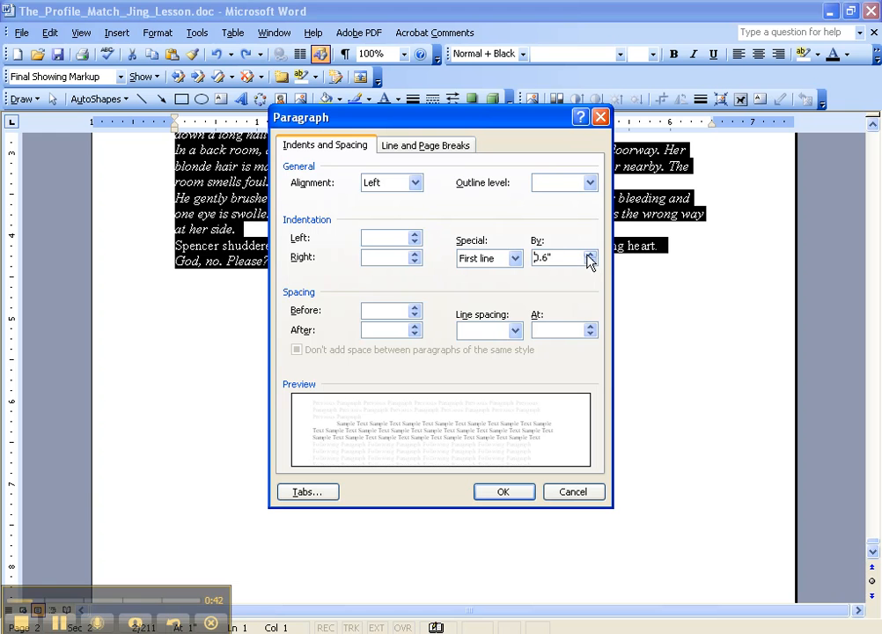
click(590, 254)
click(588, 262)
click(590, 262)
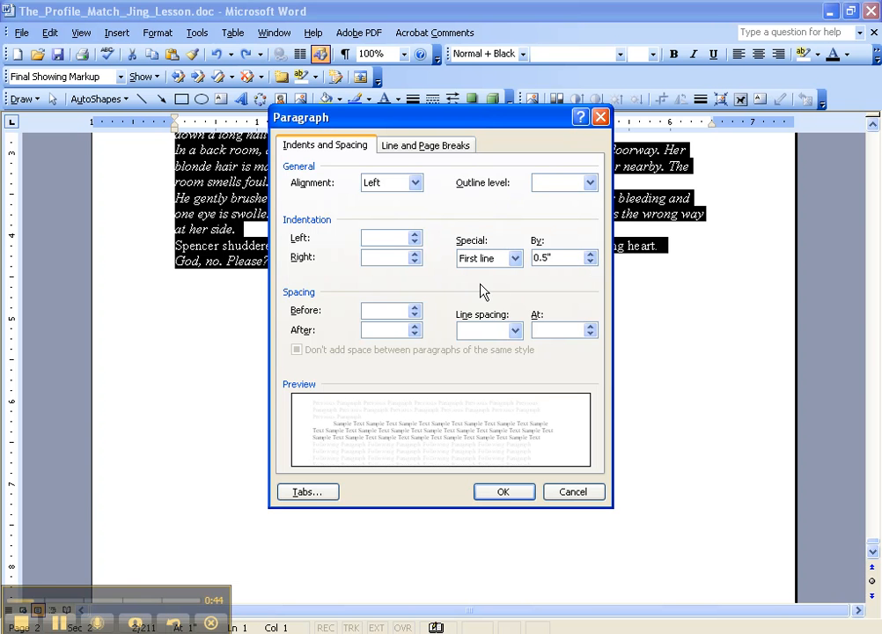
Set the line spacing to Double and apply the paragraph formatting to the selected text.
click(515, 330)
click(498, 370)
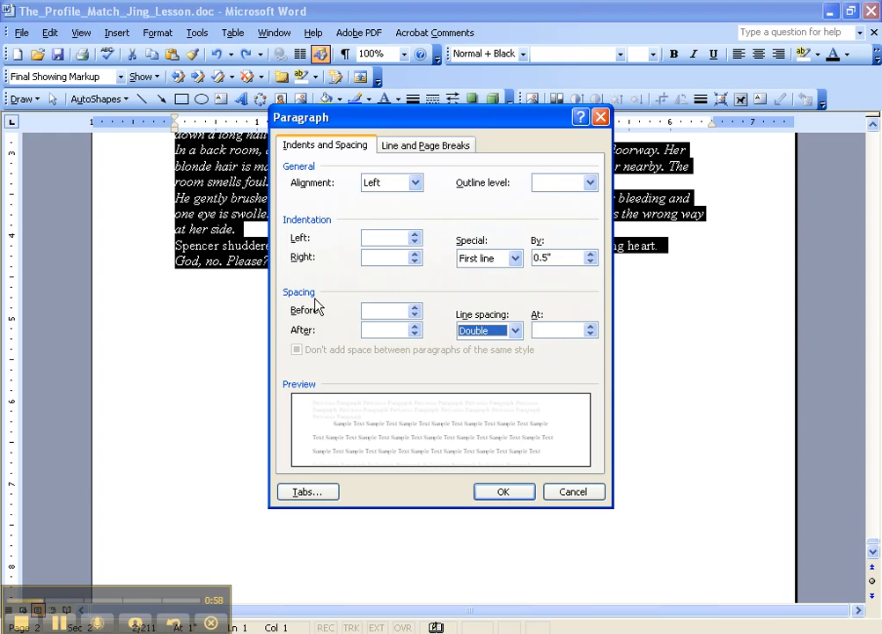
click(498, 496)
Return to the Chapter 1 page and show the hidden formatting marks.
drag(873, 543, 873, 123)
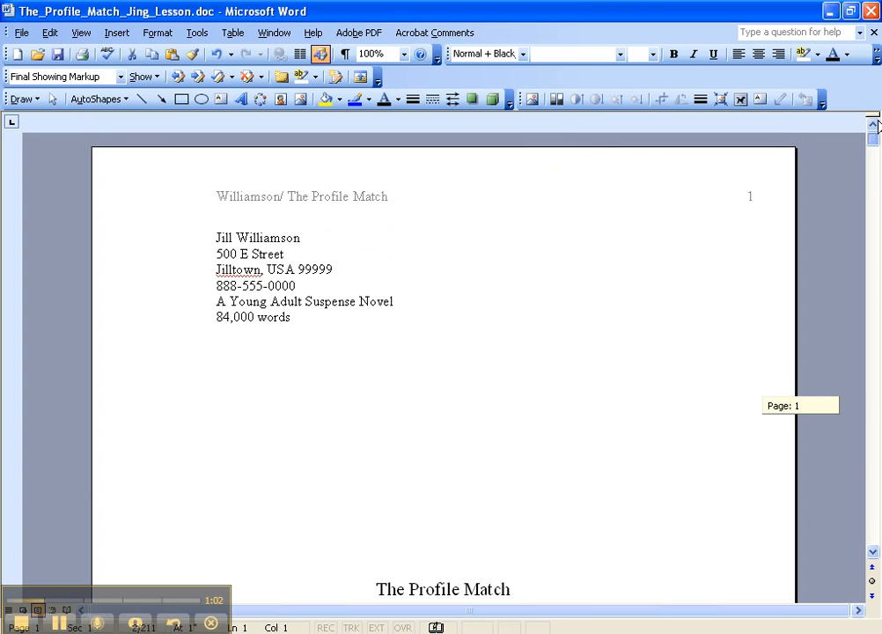
scroll(466, 422, down, 8)
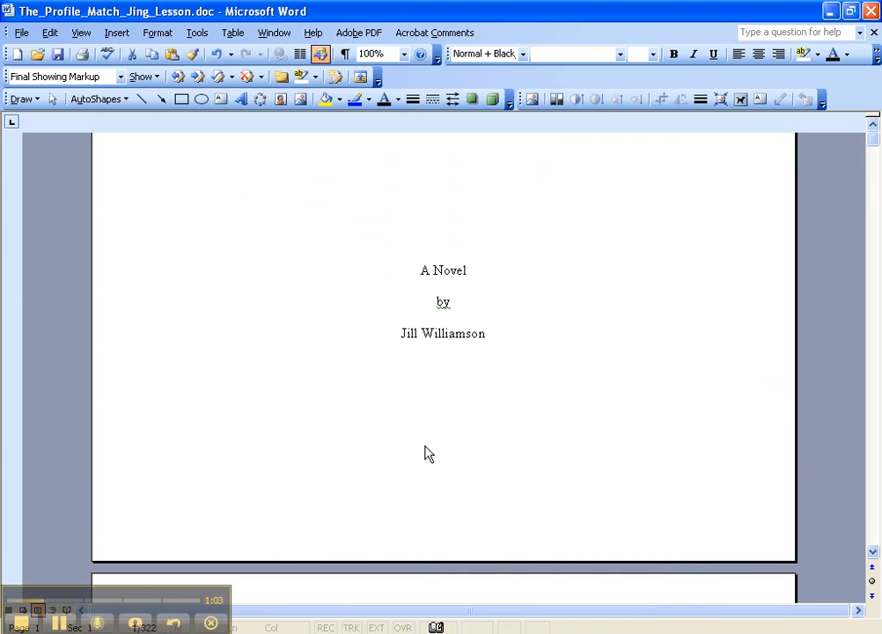
scroll(429, 454, down, 5)
click(227, 286)
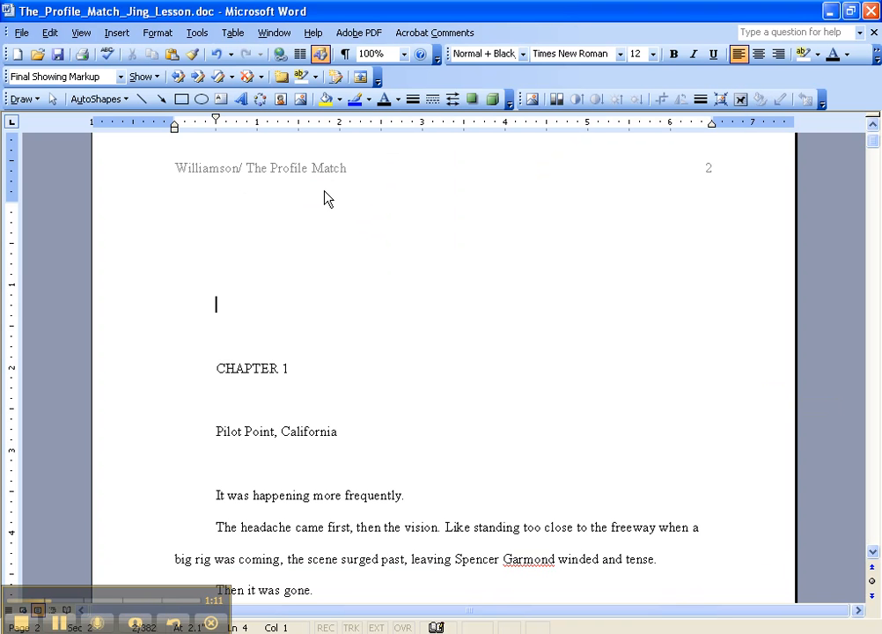
click(346, 55)
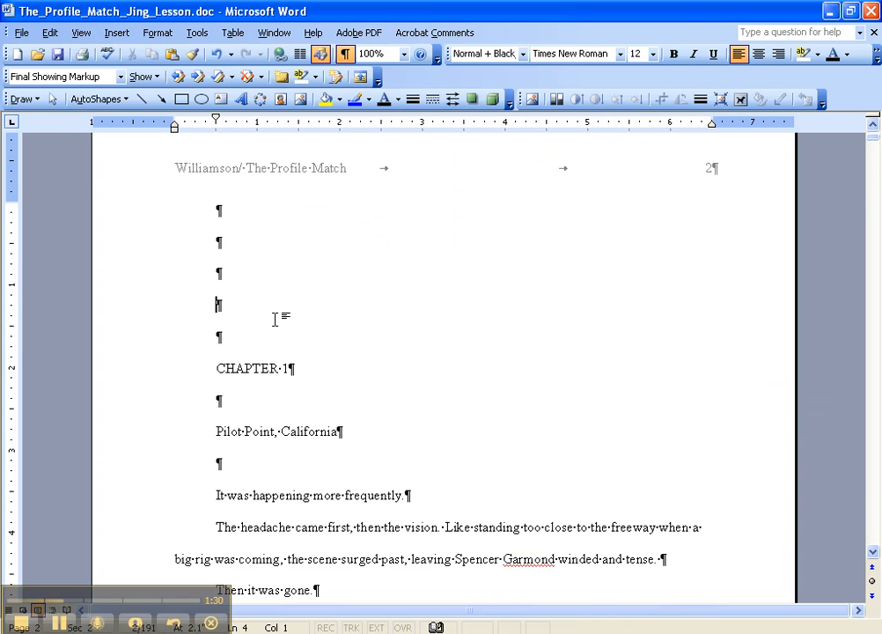
Search the document for the tab special character (^t), keeping the search dialog clear of the found text.
scroll(274, 319, down, 1)
click(50, 33)
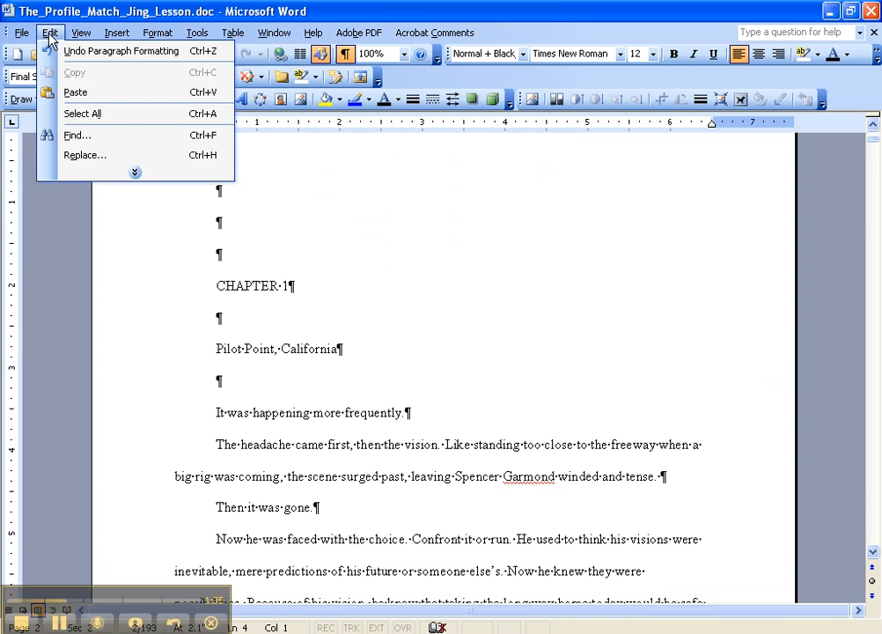
click(77, 136)
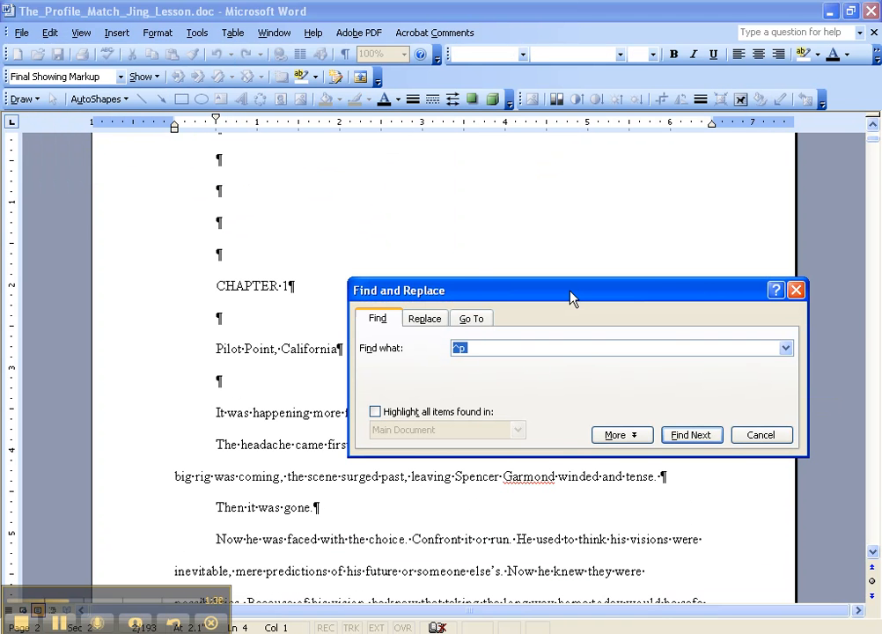
key(alt+m)
click(551, 583)
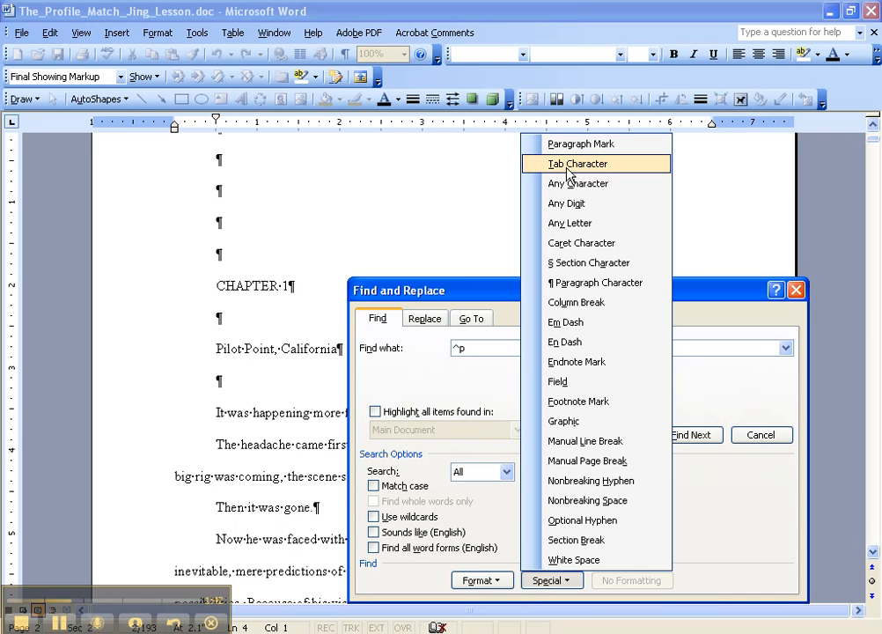
click(567, 167)
click(621, 435)
drag(567, 294, 588, 330)
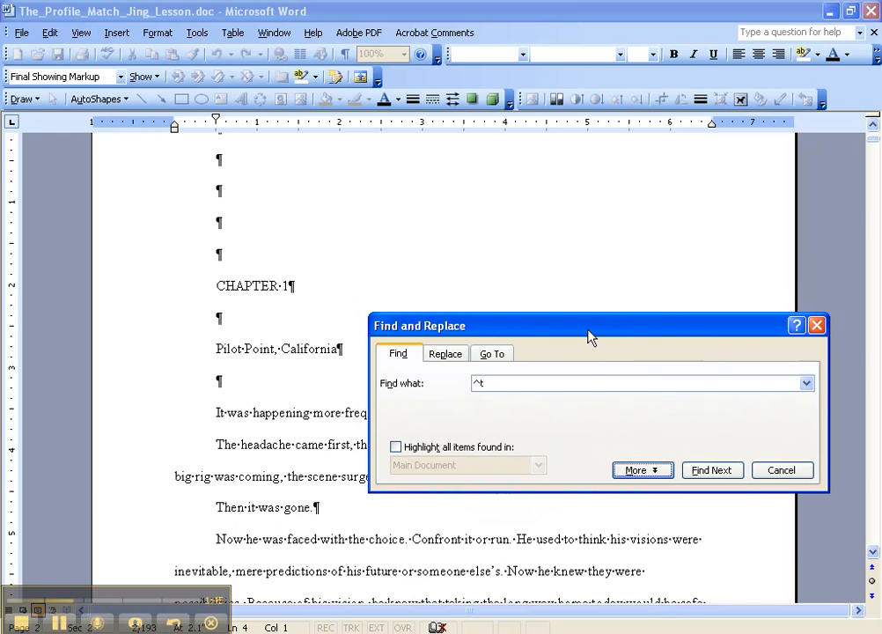
drag(588, 331, 572, 384)
click(695, 524)
drag(447, 378, 442, 412)
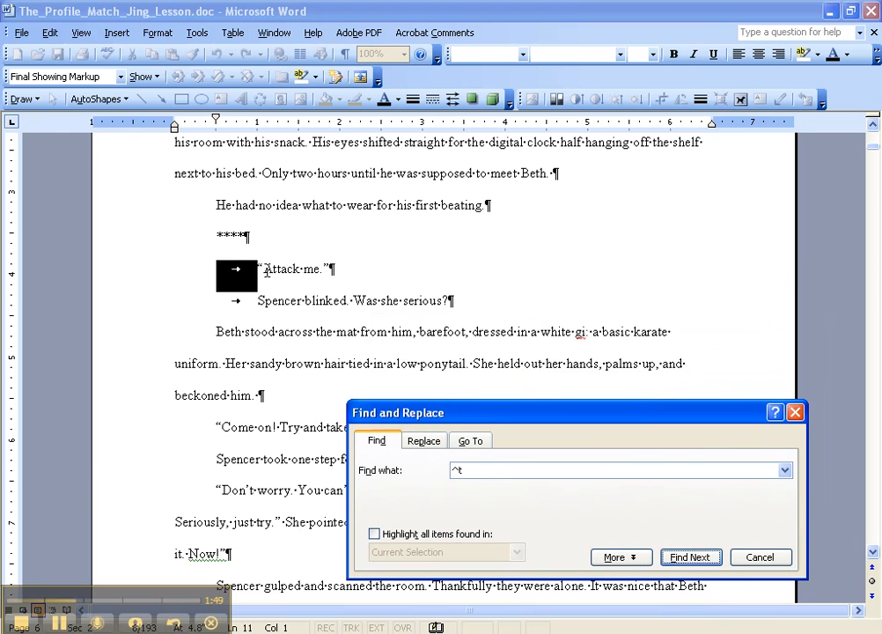
Remove every tab character in the document by replacing all ^t matches with nothing.
click(257, 301)
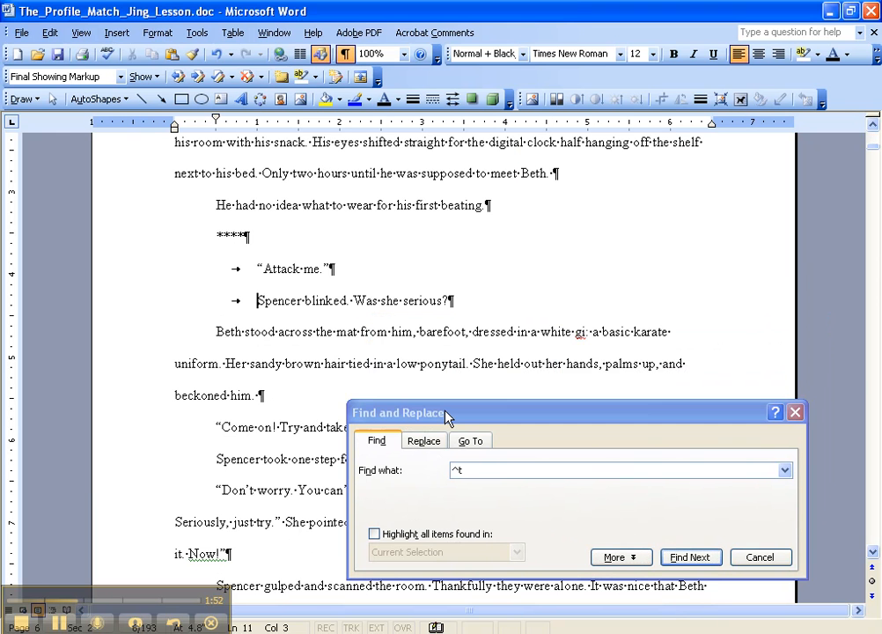
click(447, 416)
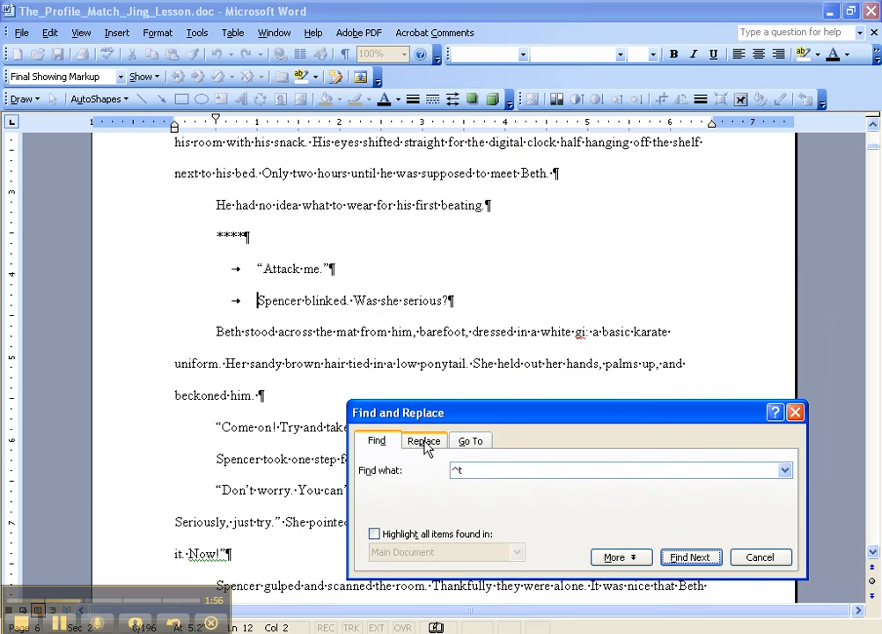
click(424, 440)
click(473, 513)
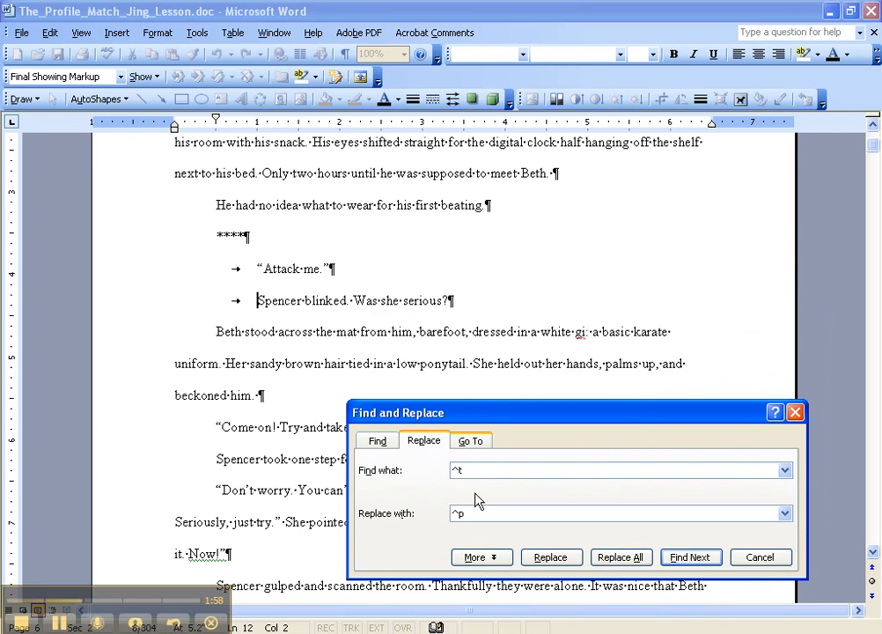
key(BackSpace)
key(BackSpace)
click(627, 560)
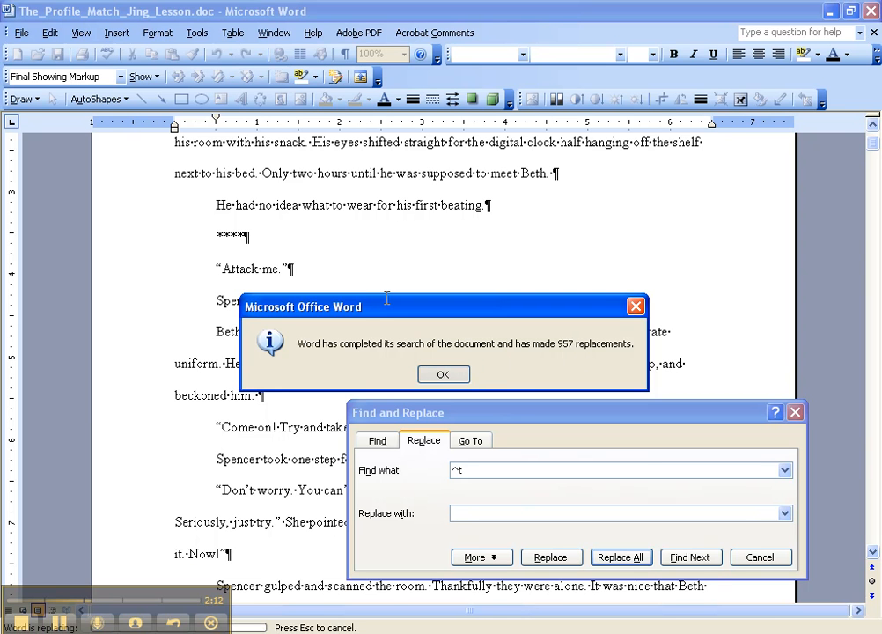
key(Return)
Replace every paragraph mark followed by a space with a plain paragraph mark (^p), and run the replacement a second time.
key(BackSpace)
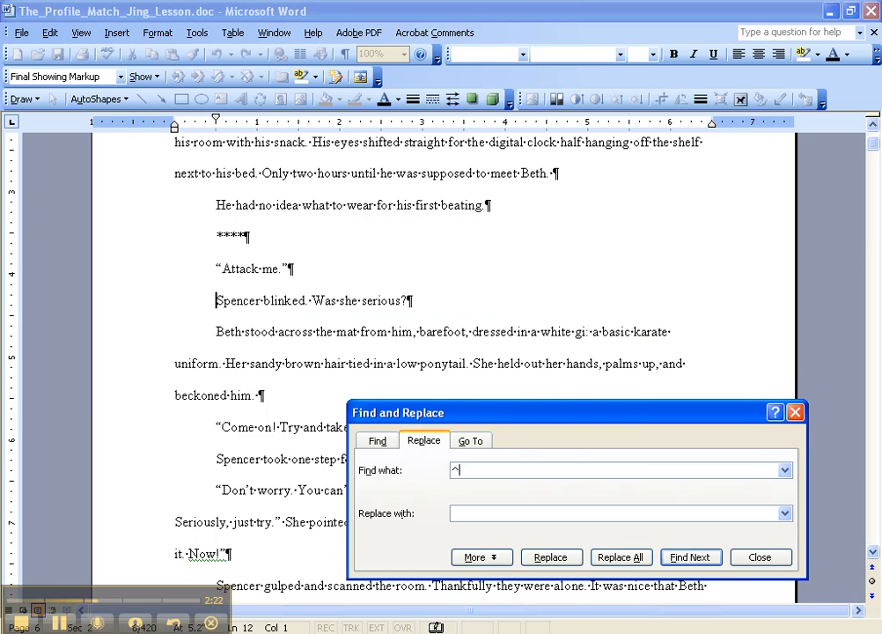
key(BackSpace)
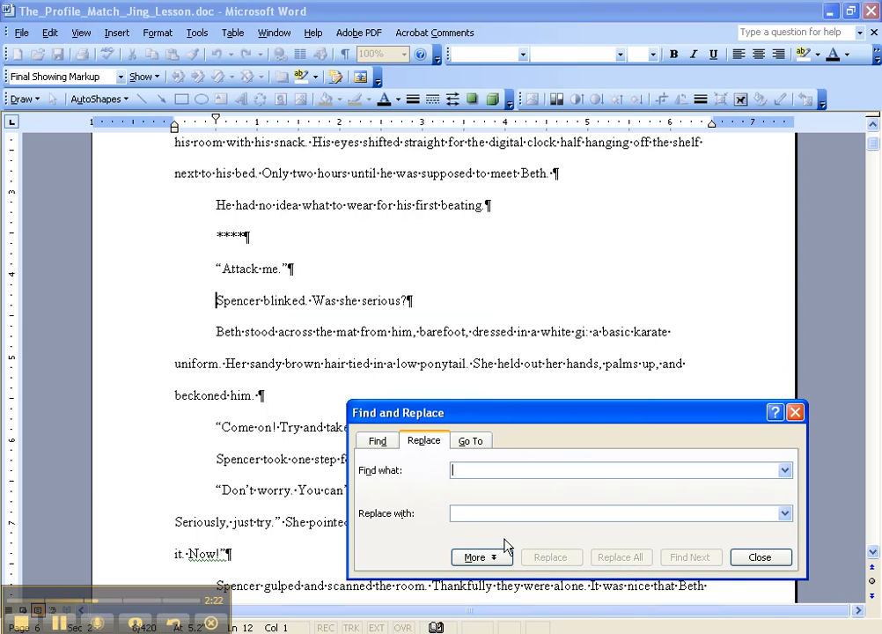
click(480, 557)
click(545, 612)
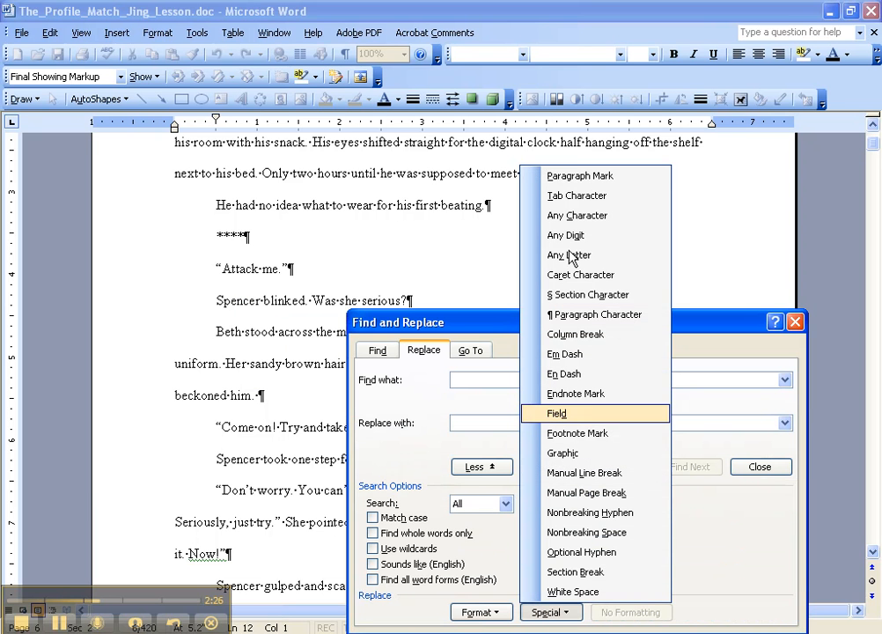
click(574, 176)
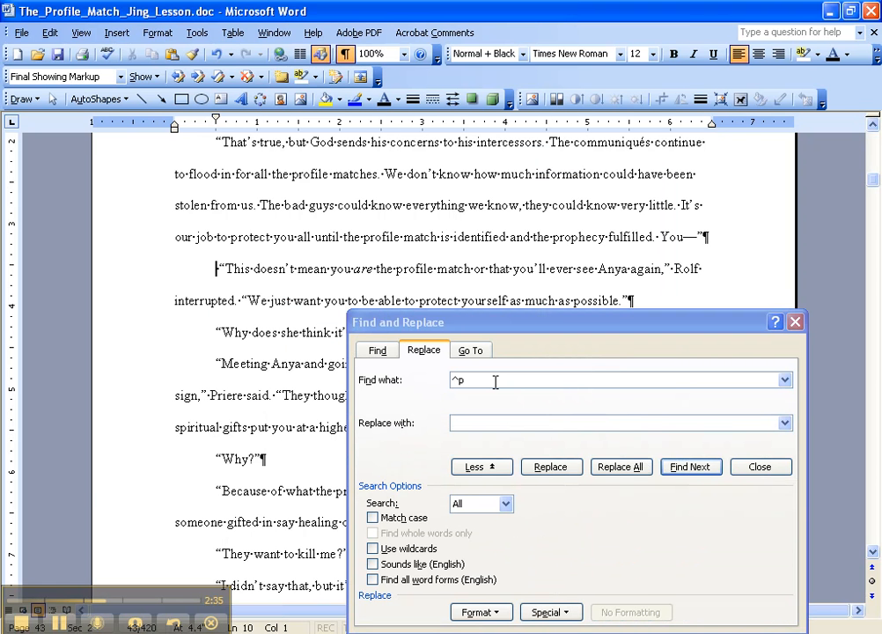
click(469, 421)
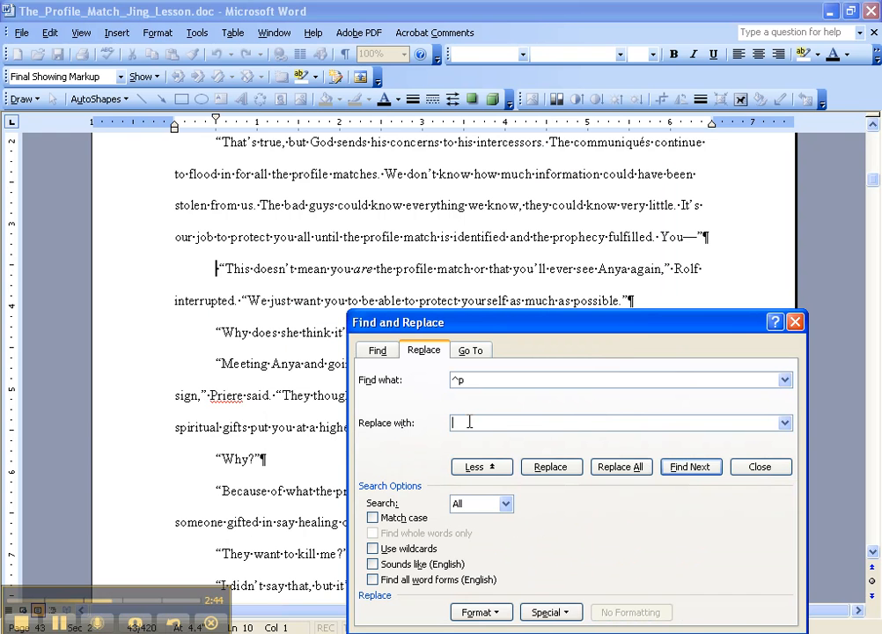
click(547, 612)
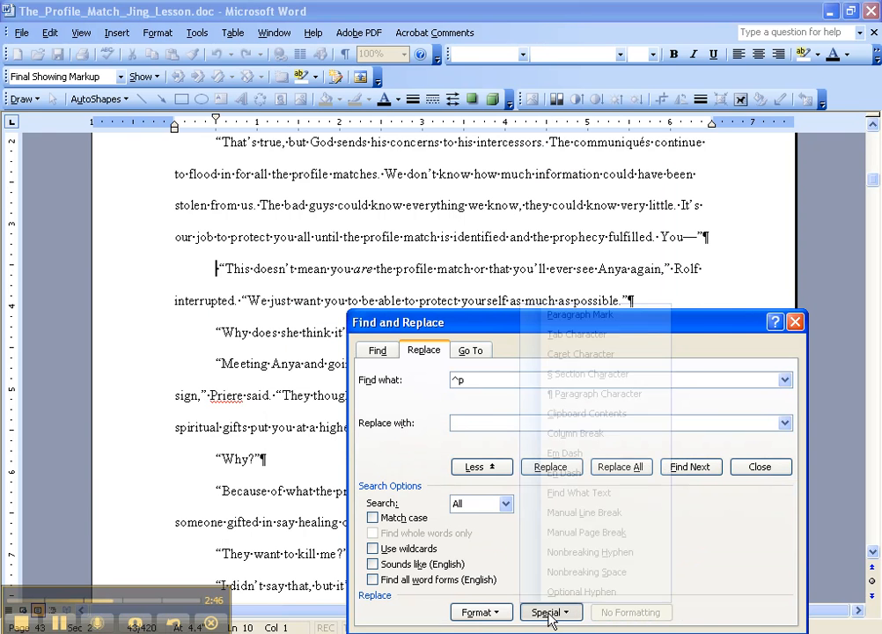
click(576, 314)
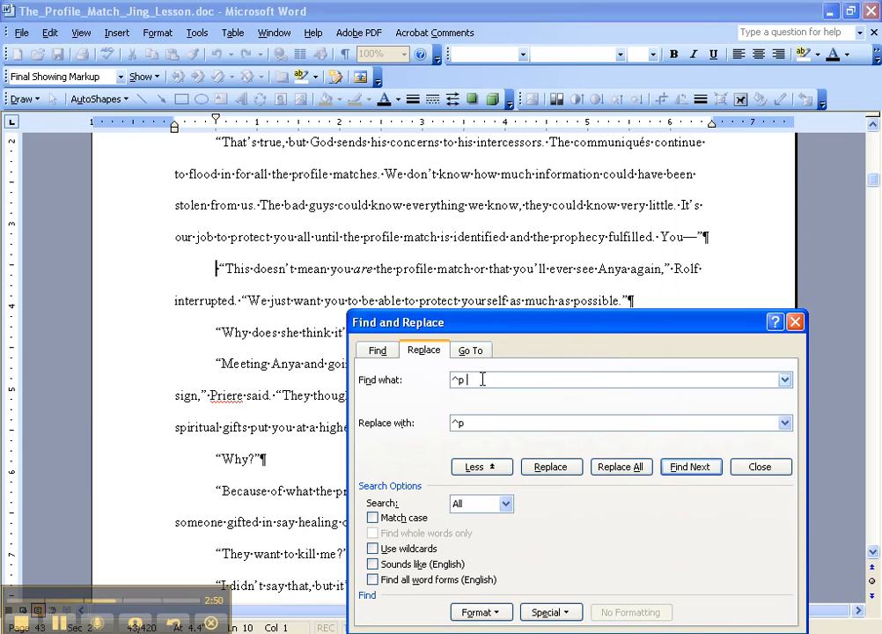
click(616, 473)
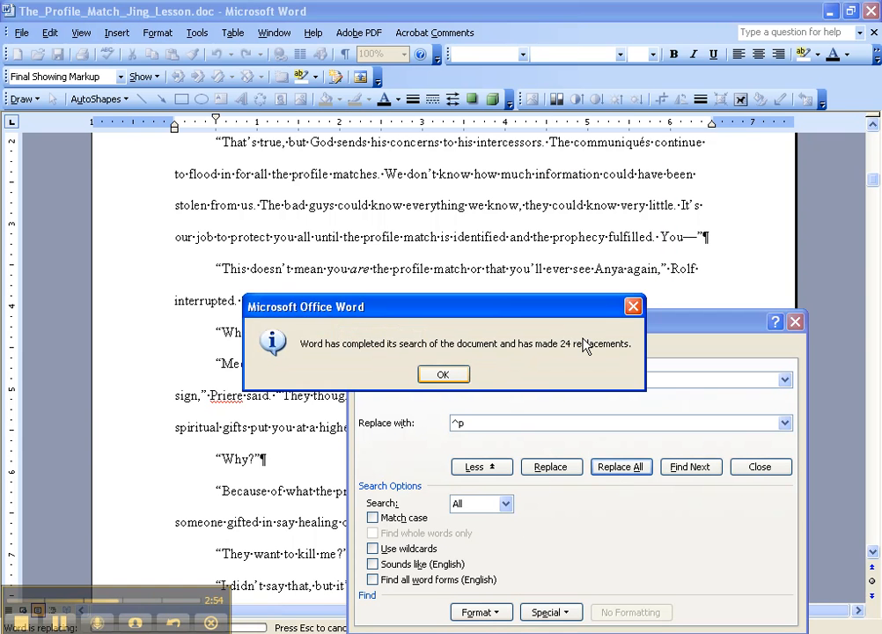
click(444, 375)
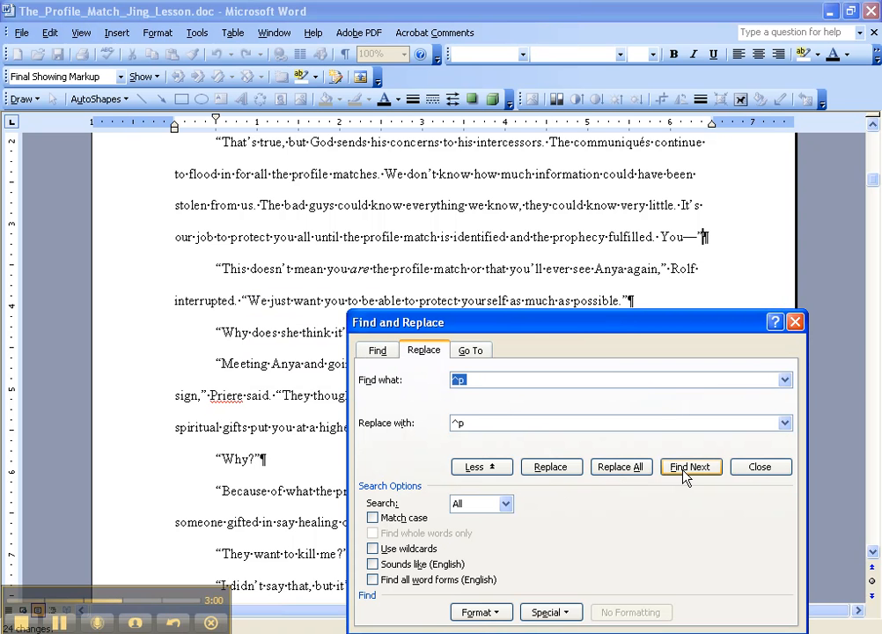
click(628, 473)
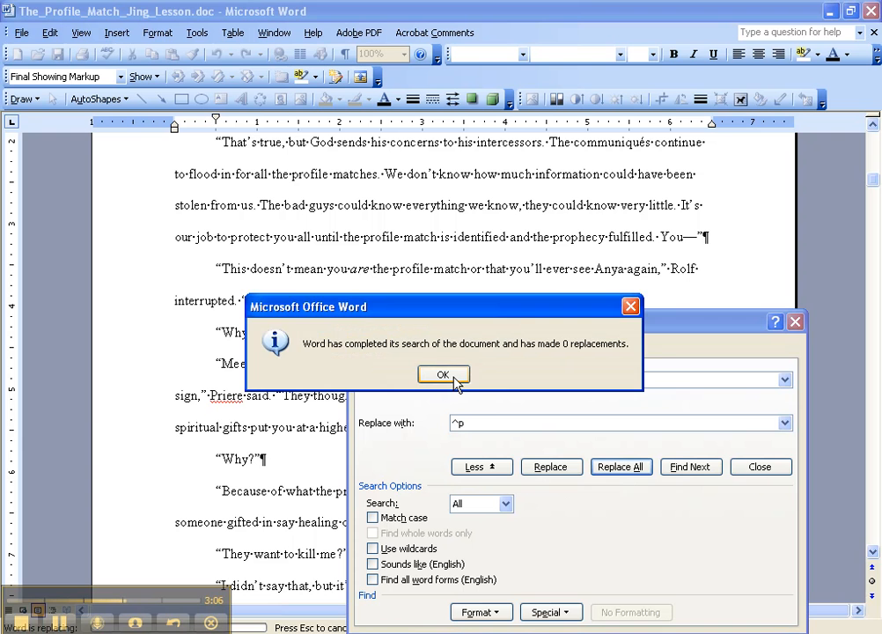
click(444, 375)
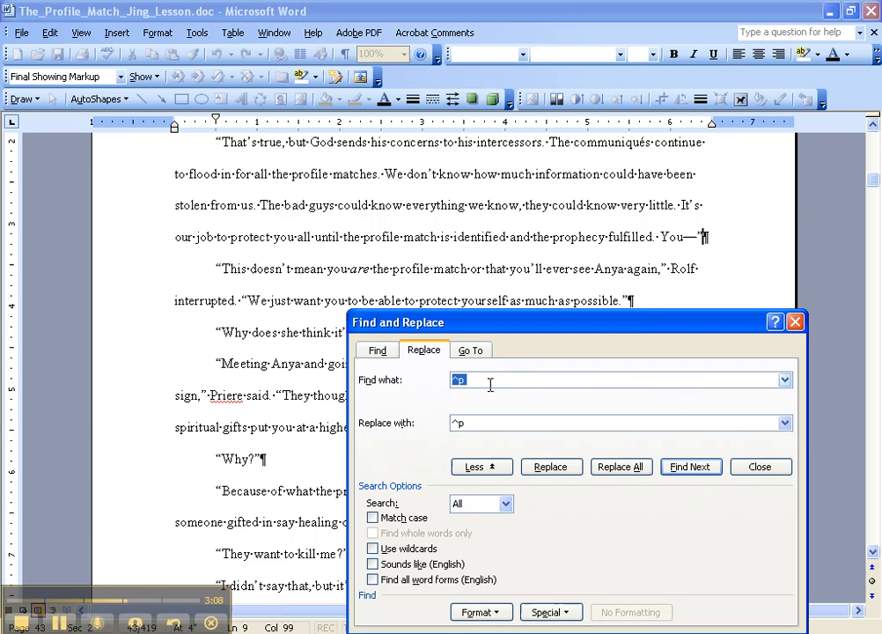
Search the document for the manual line break special character (^l), keeping the collapsed search dialog clear of the found text.
click(378, 351)
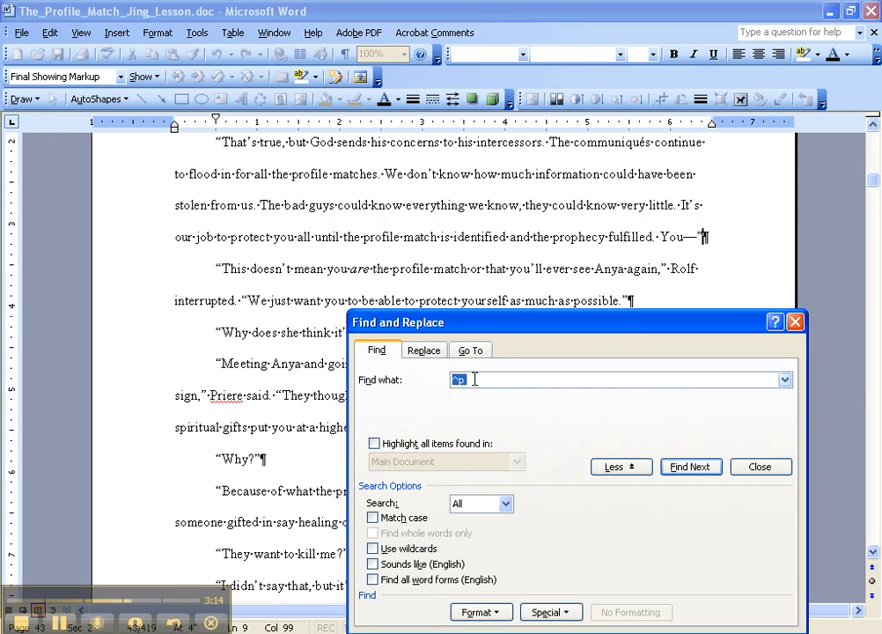
click(547, 612)
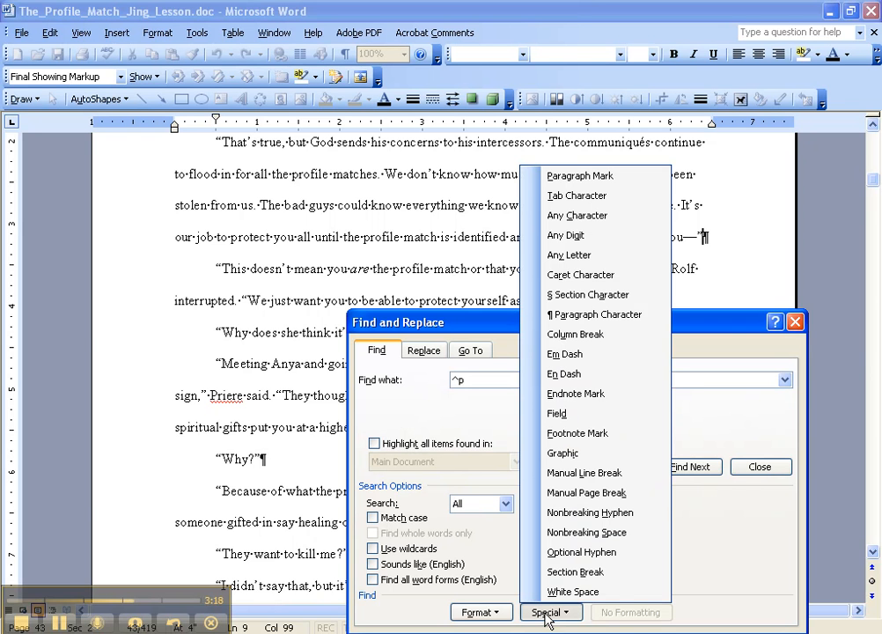
click(594, 476)
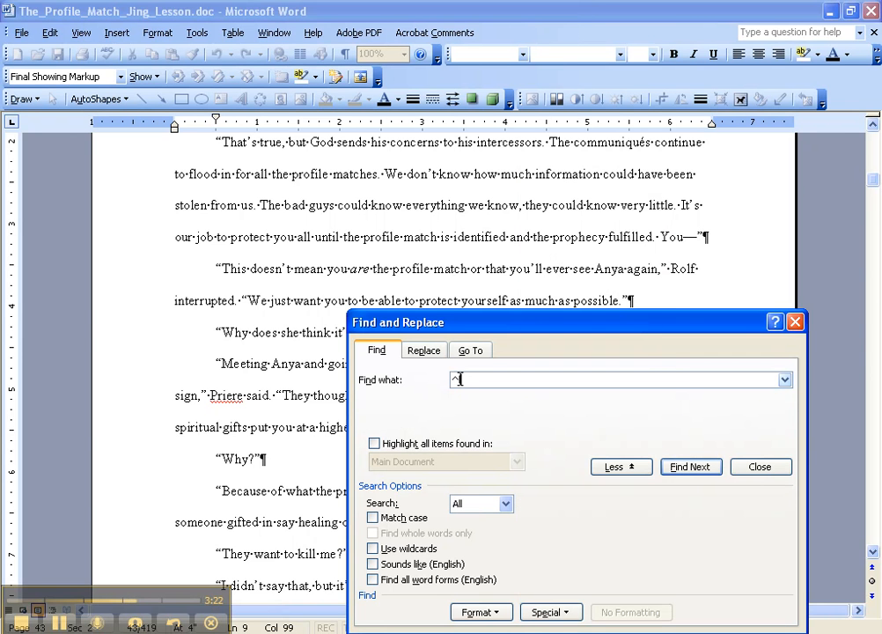
click(632, 474)
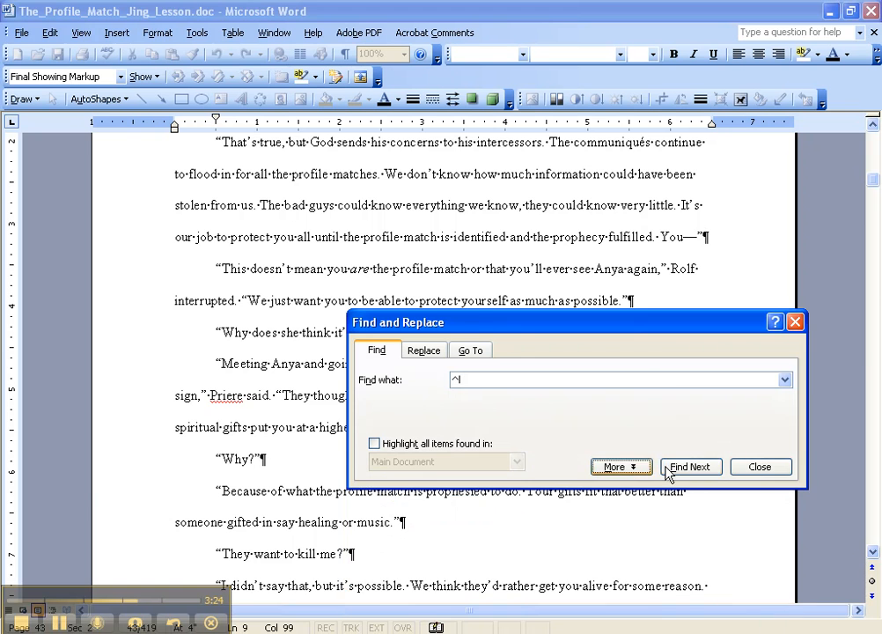
click(684, 467)
drag(571, 324, 560, 401)
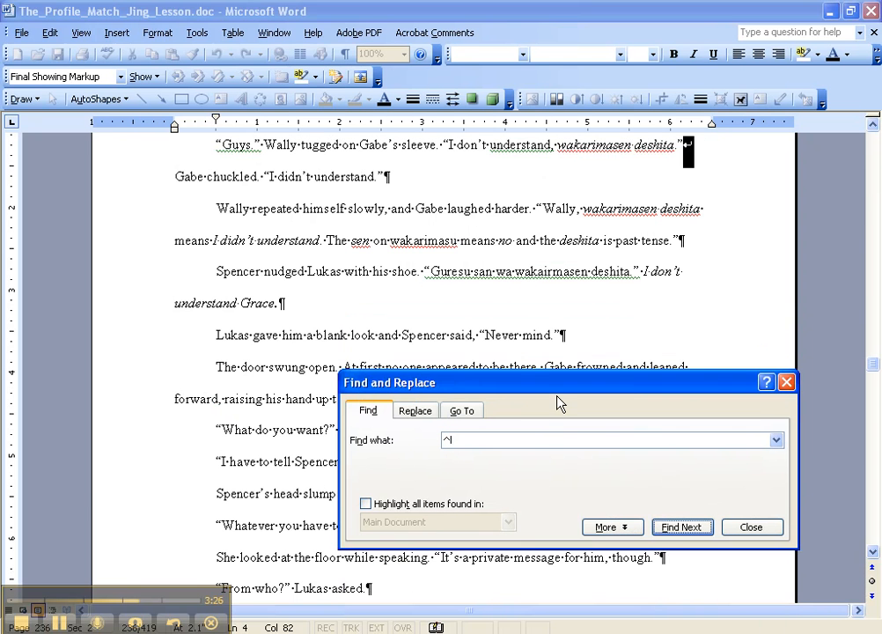
Replace the found manual line break after "wakarimasen deshita." with a paragraph mark.
click(554, 309)
scroll(554, 309, up, 2)
click(660, 246)
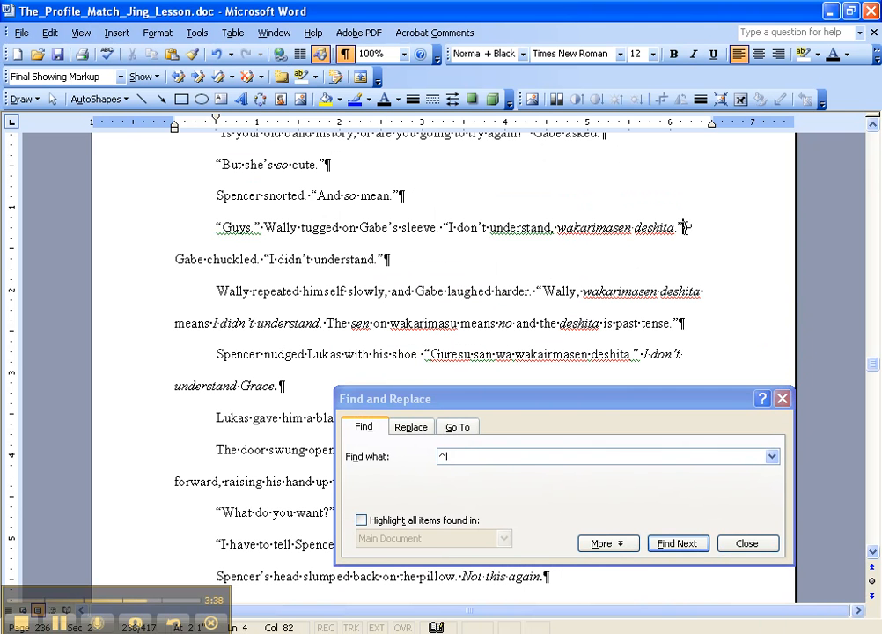
key(Delete)
key(Return)
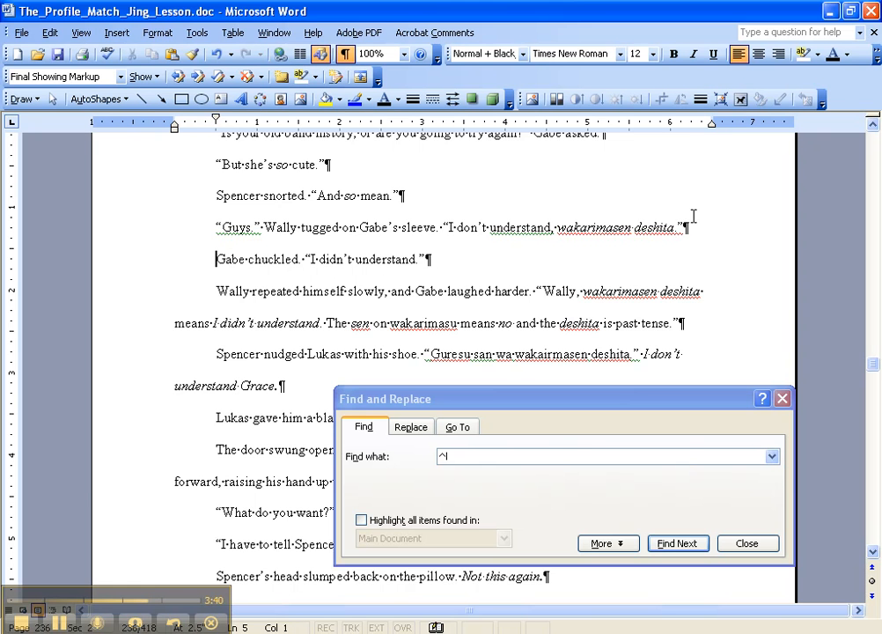
Find the next two manual line breaks, after "on the concrete below." and "There were three of them.", and replace each with a paragraph mark.
click(684, 544)
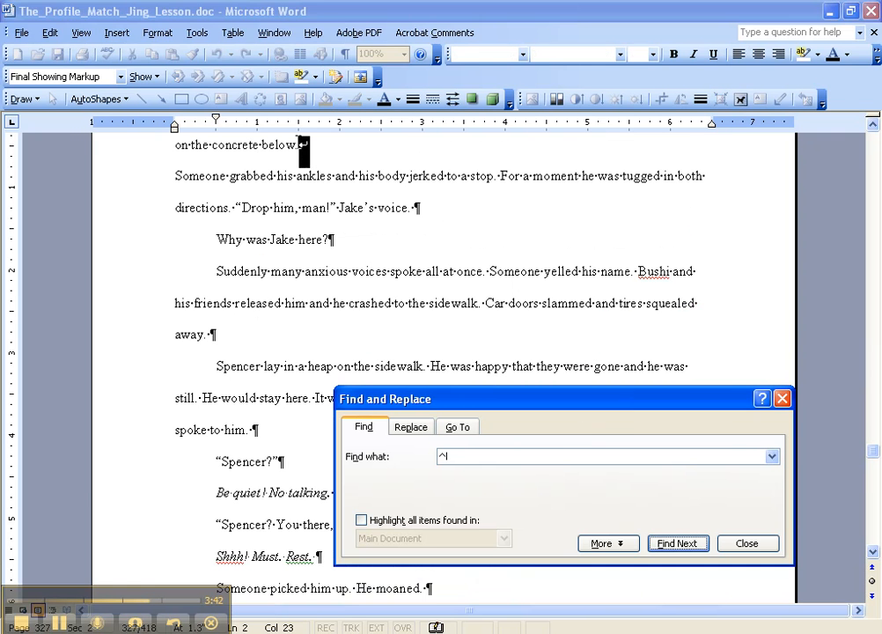
key(Delete)
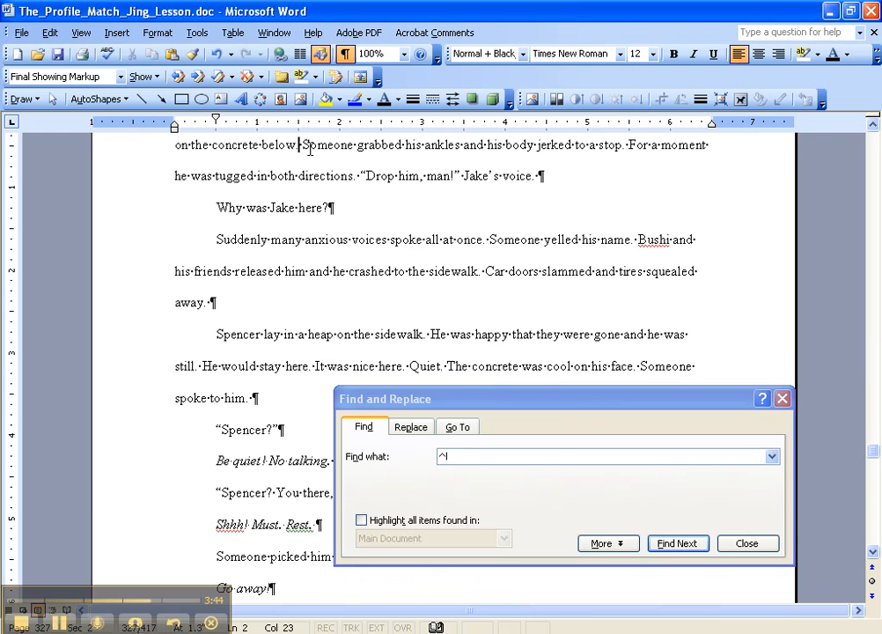
key(Return)
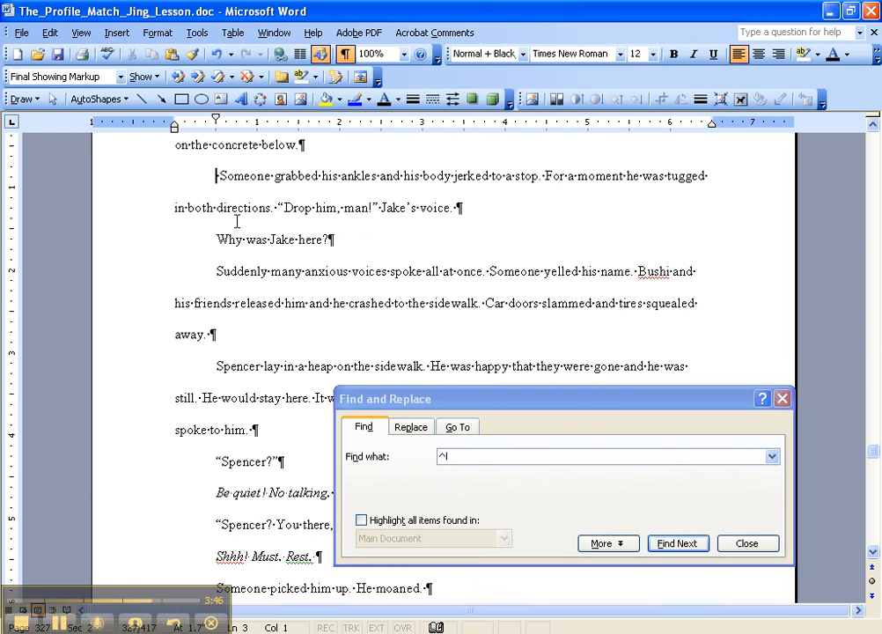
click(673, 543)
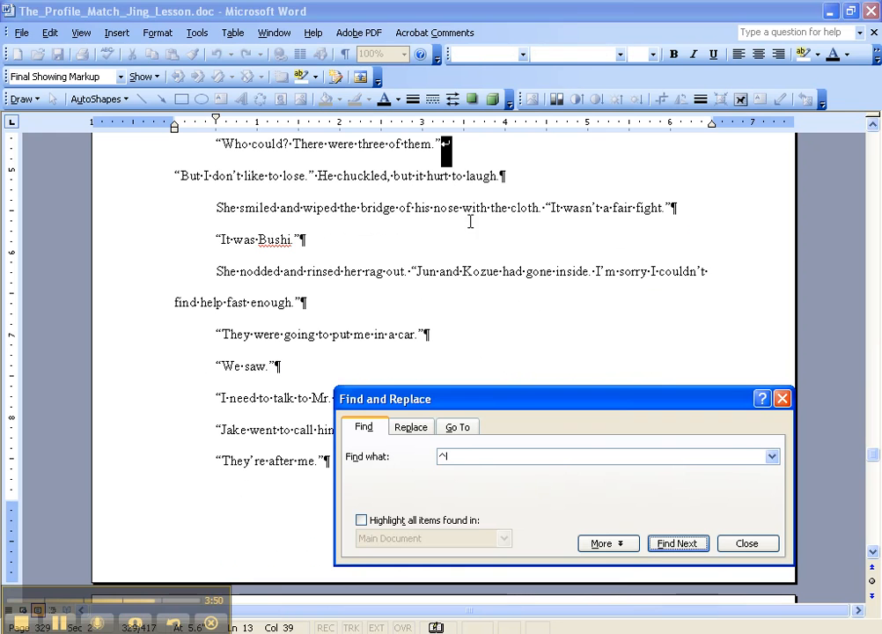
click(444, 141)
key(Delete)
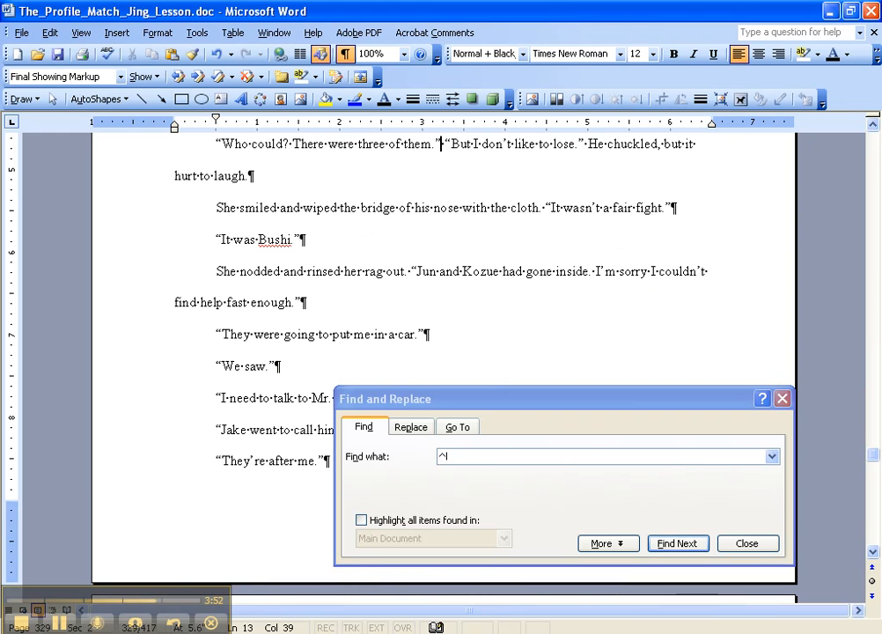
key(Return)
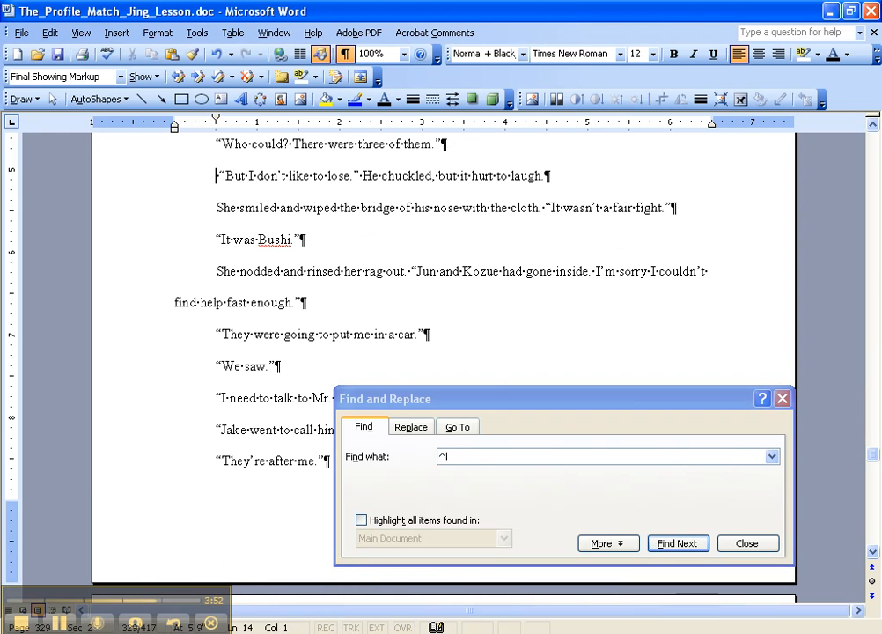
Replace the manual line break after "Can we change the subject?" with a paragraph mark and search once more for remaining breaks.
click(675, 544)
click(537, 149)
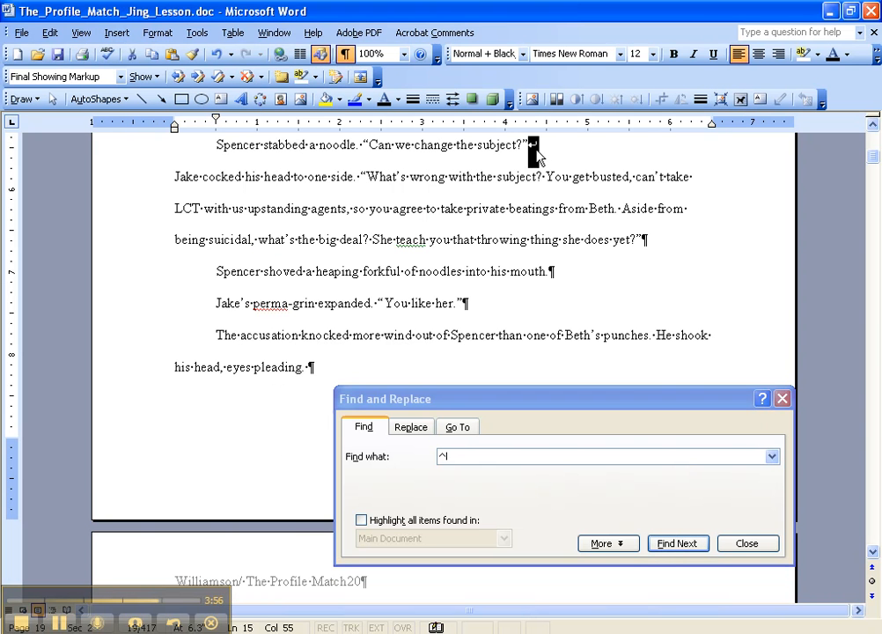
key(Delete)
key(Return)
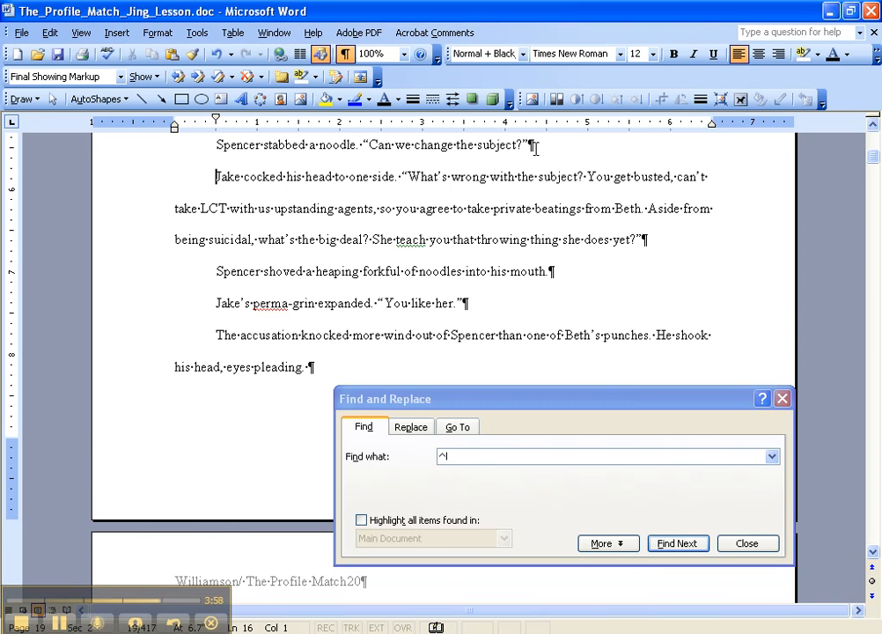
click(673, 545)
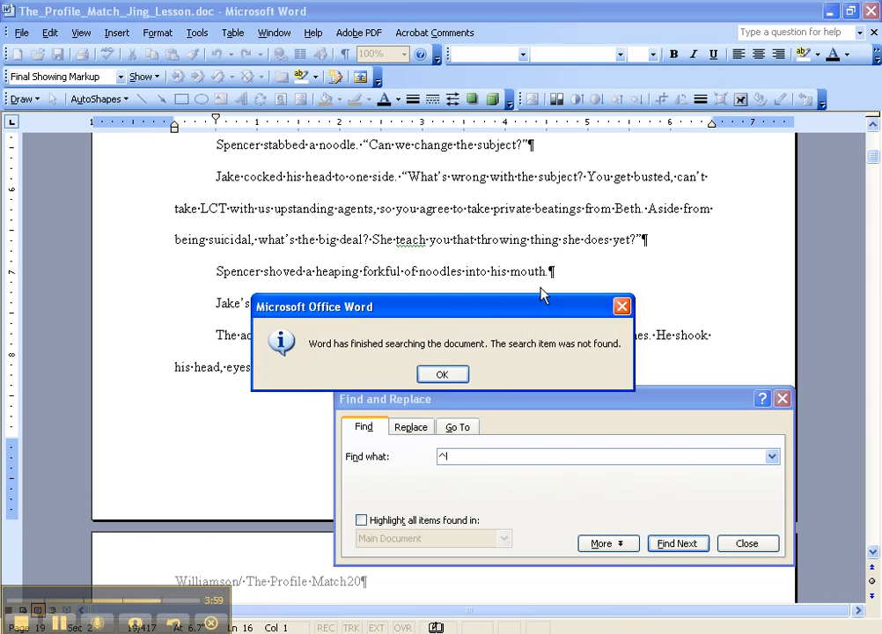
click(447, 376)
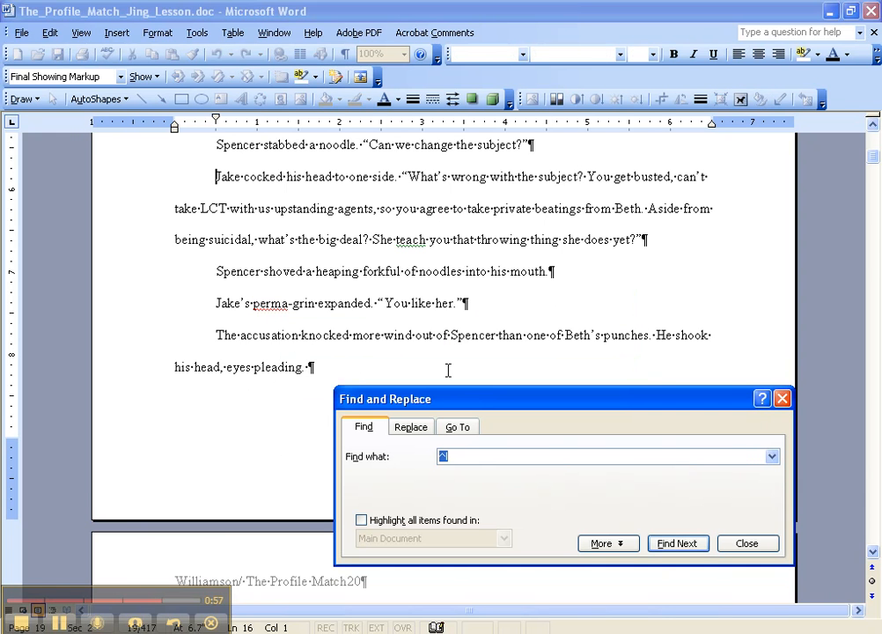